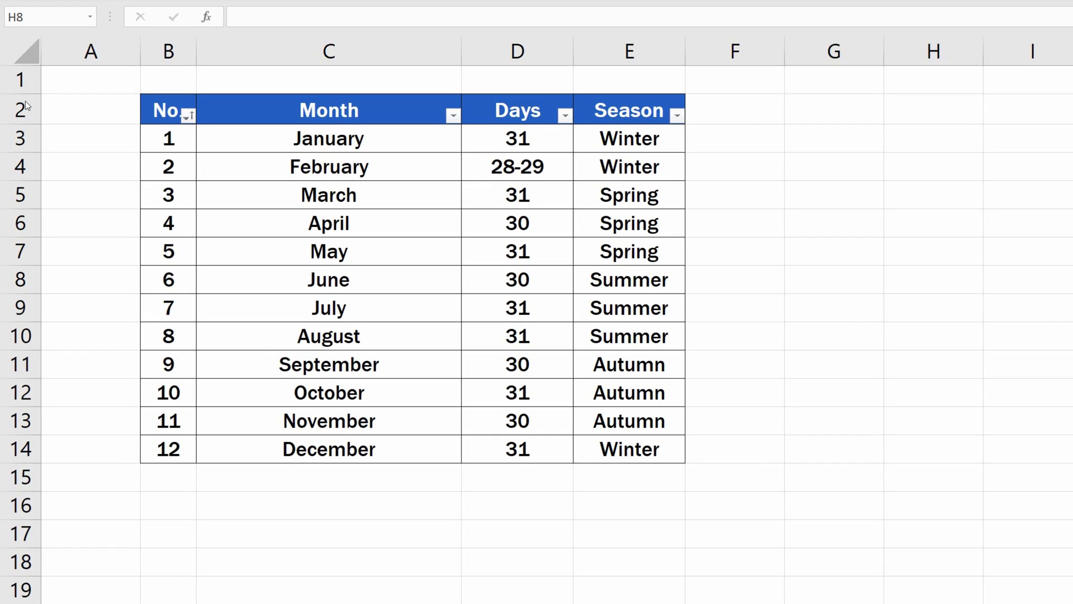
Start a new conditional formatting rule for the month table's data cells B3:E14
left_click_drag(169, 138, 603, 444)
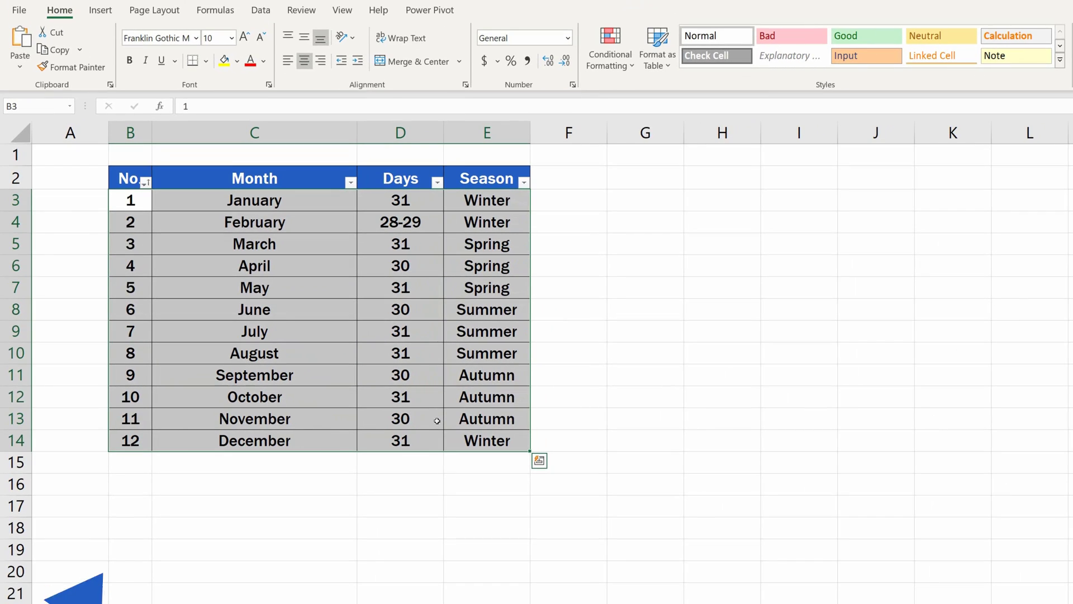
left_click(610, 46)
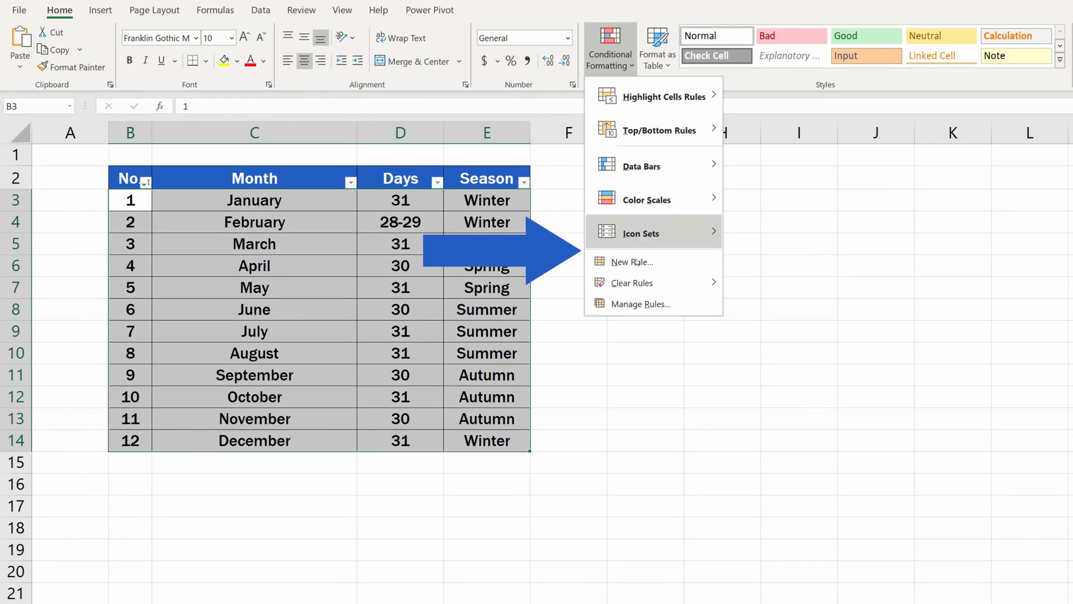
left_click(656, 260)
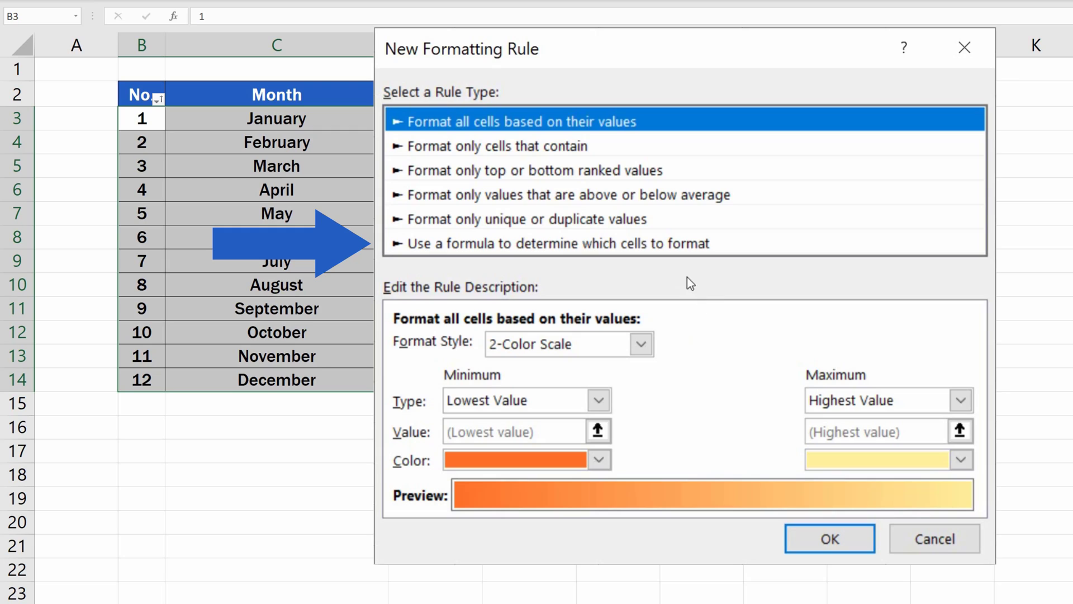
Choose the formula-based rule type and enter =isodd(row()) as the condition
left_click(687, 246)
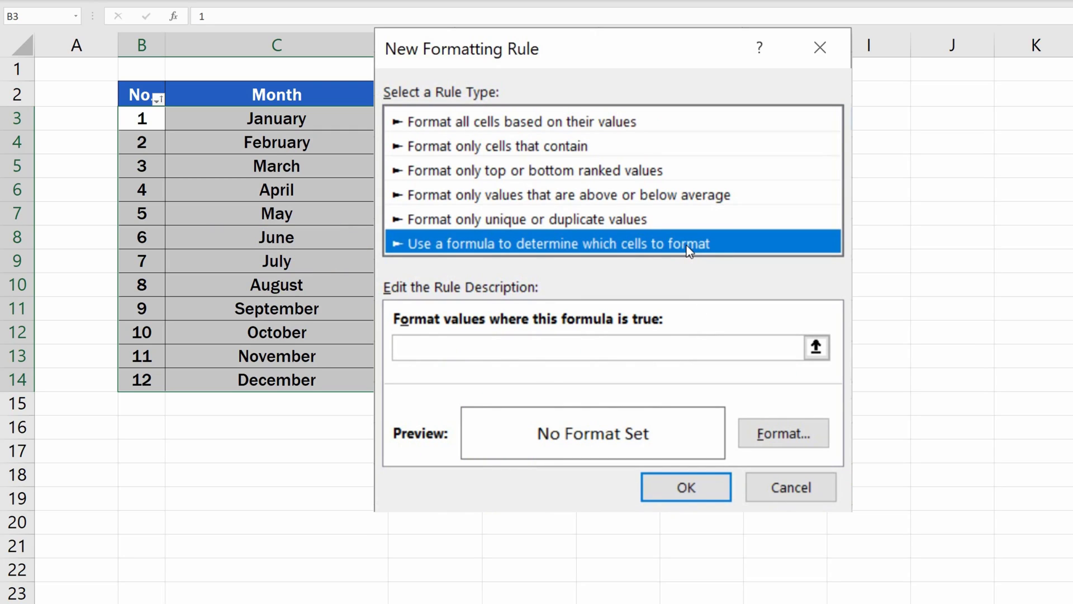
left_click(550, 352)
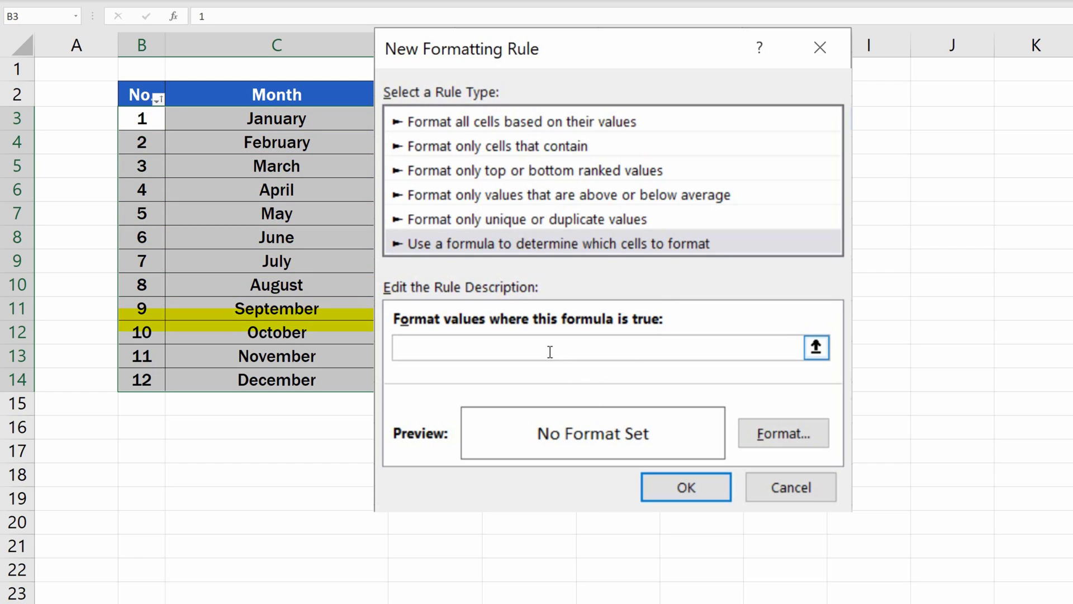
type("=")
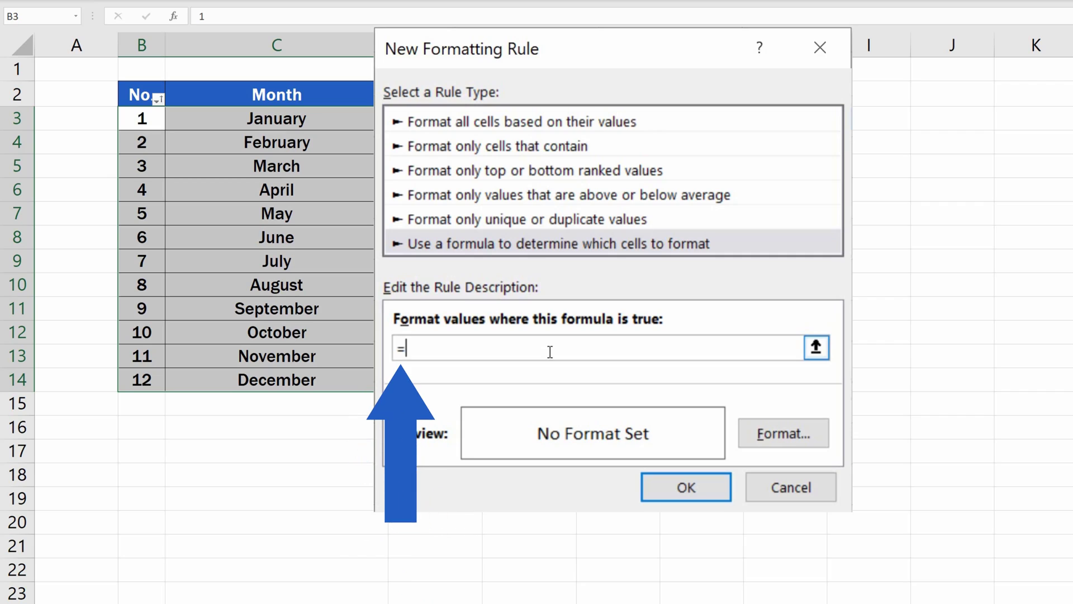
type("isodd")
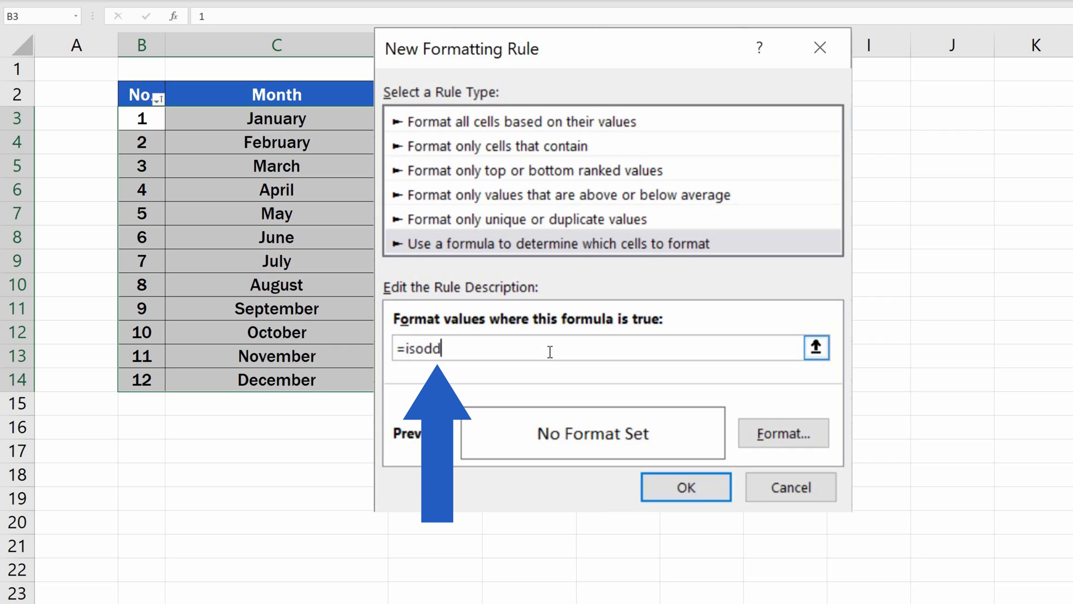
type("(")
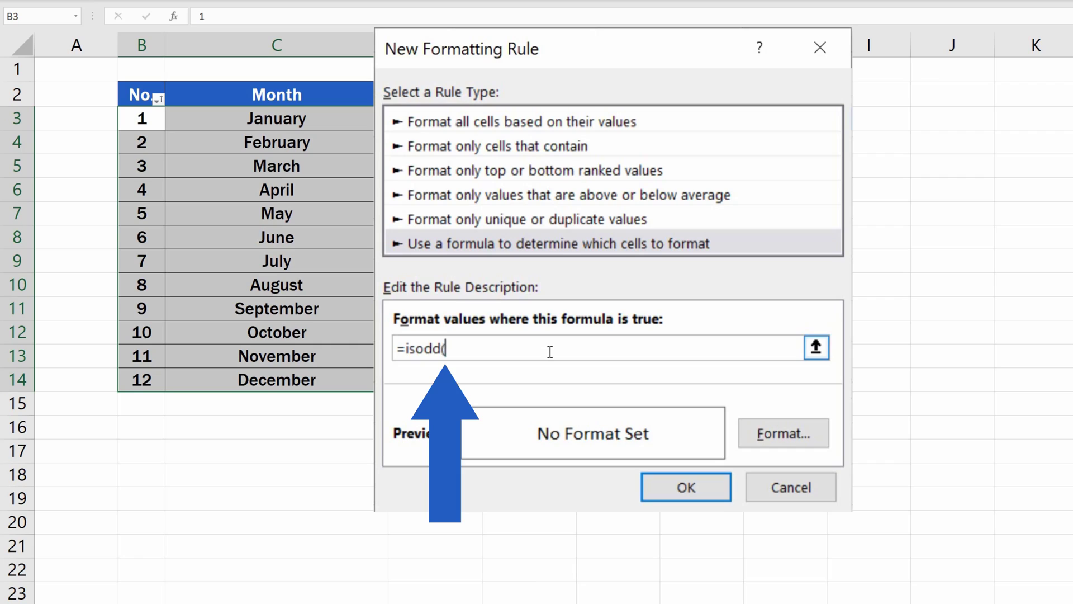
type("row")
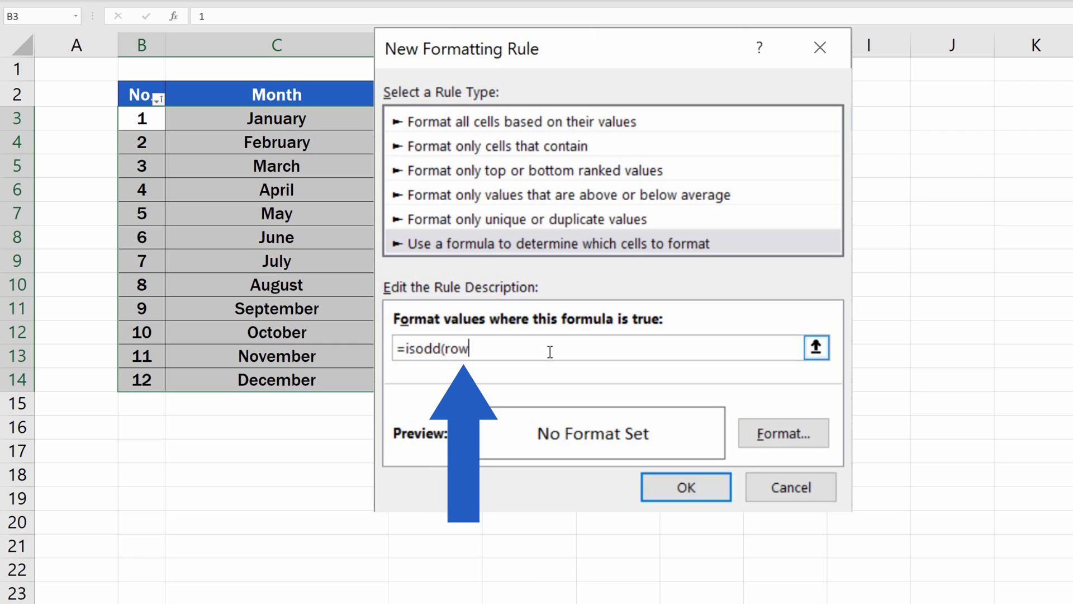
type("()")
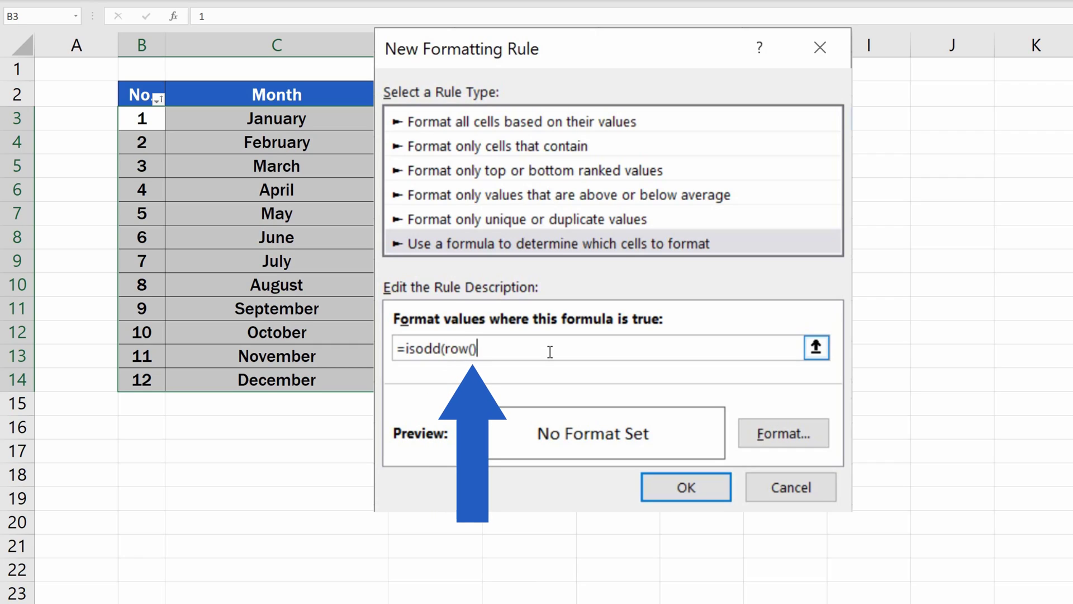
type(")")
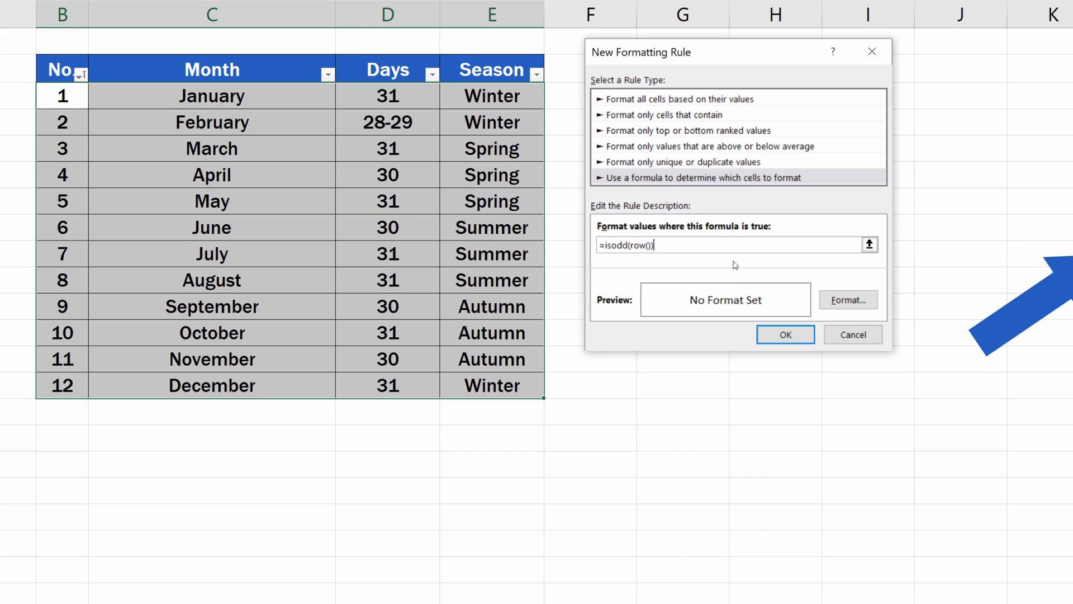
Give the =isodd(row()) rule a light blue (#D9E1F2) fill and apply it to B3:E14
left_click(860, 301)
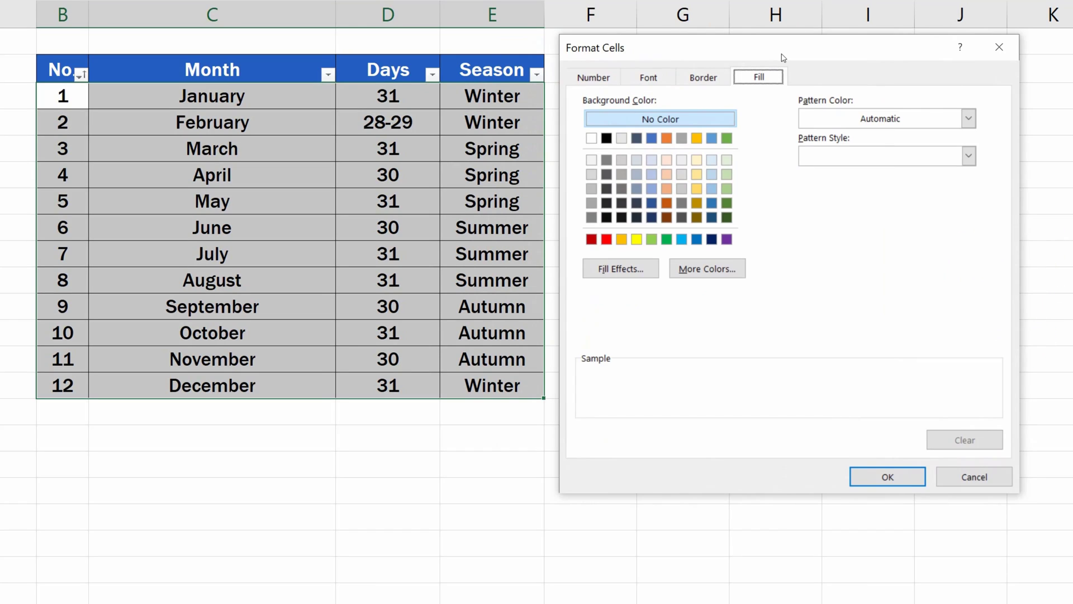
left_click(594, 77)
left_click(648, 77)
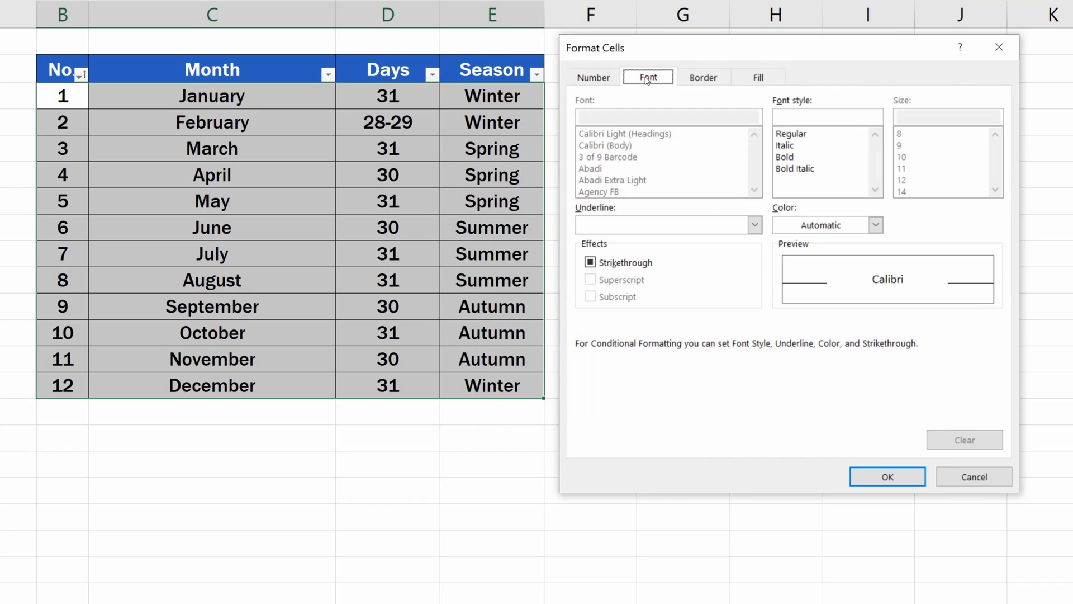
left_click(703, 76)
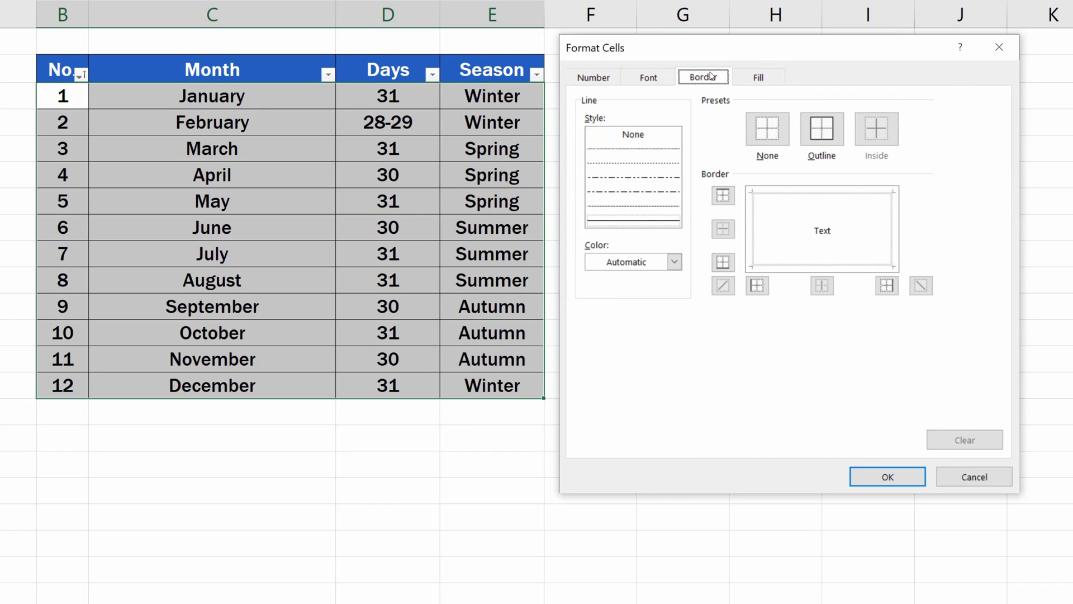
left_click(759, 78)
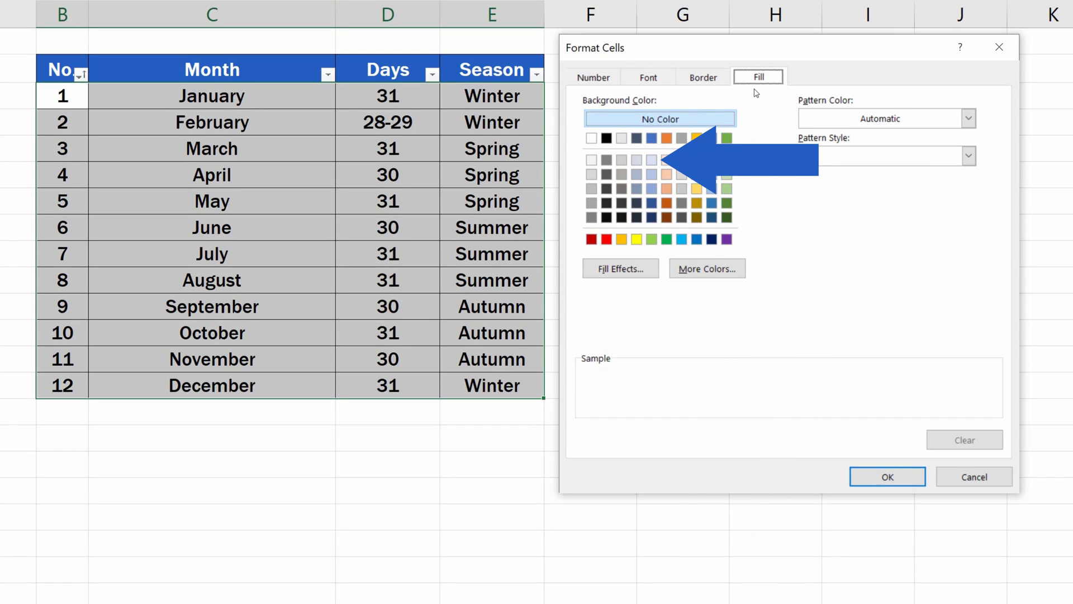
left_click(653, 162)
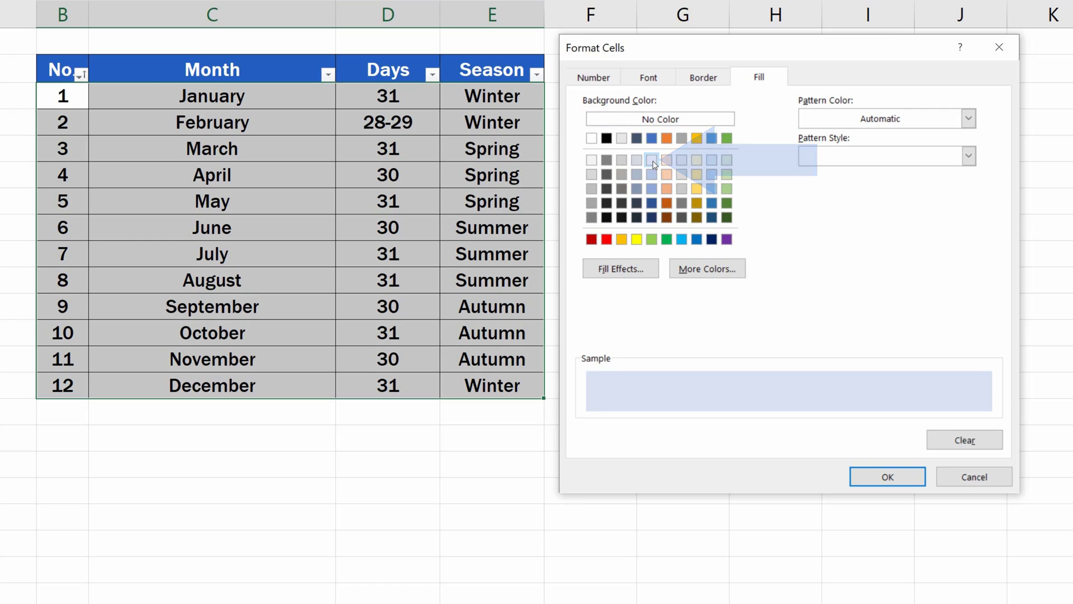
left_click(724, 270)
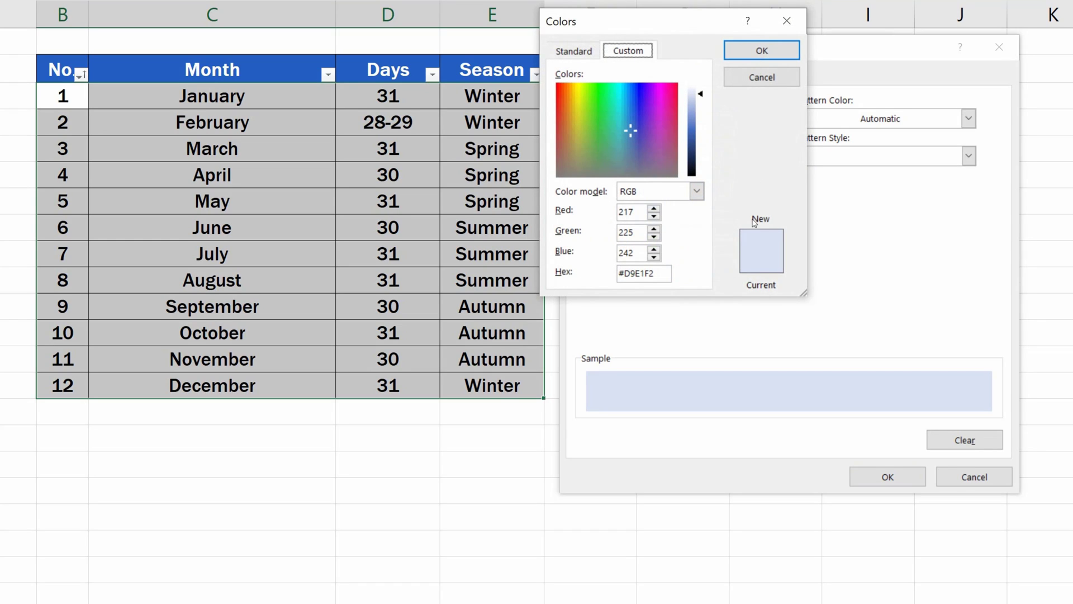
left_click(794, 25)
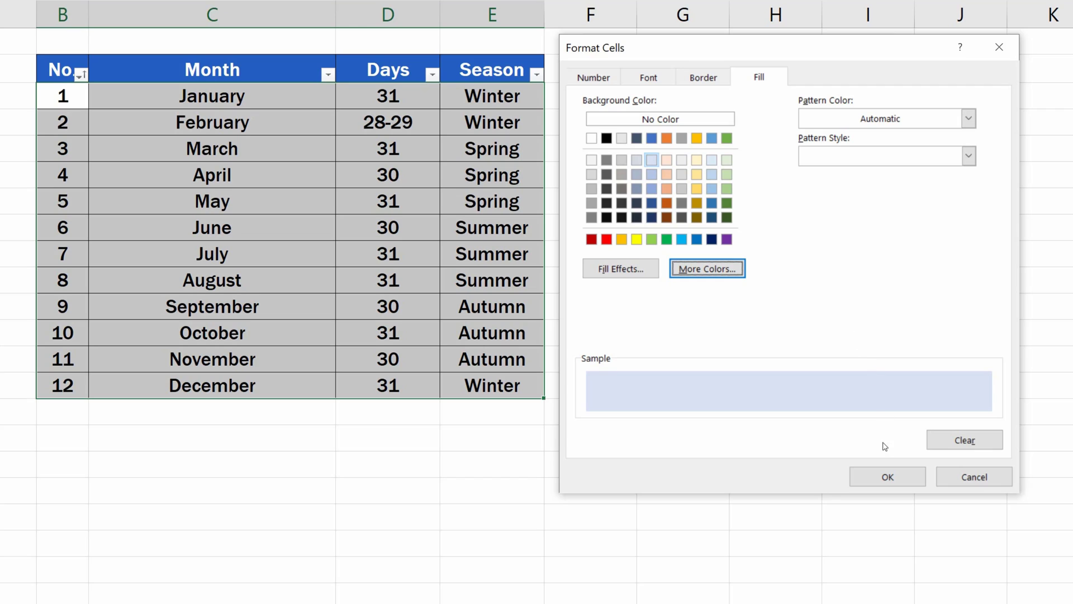
left_click(887, 478)
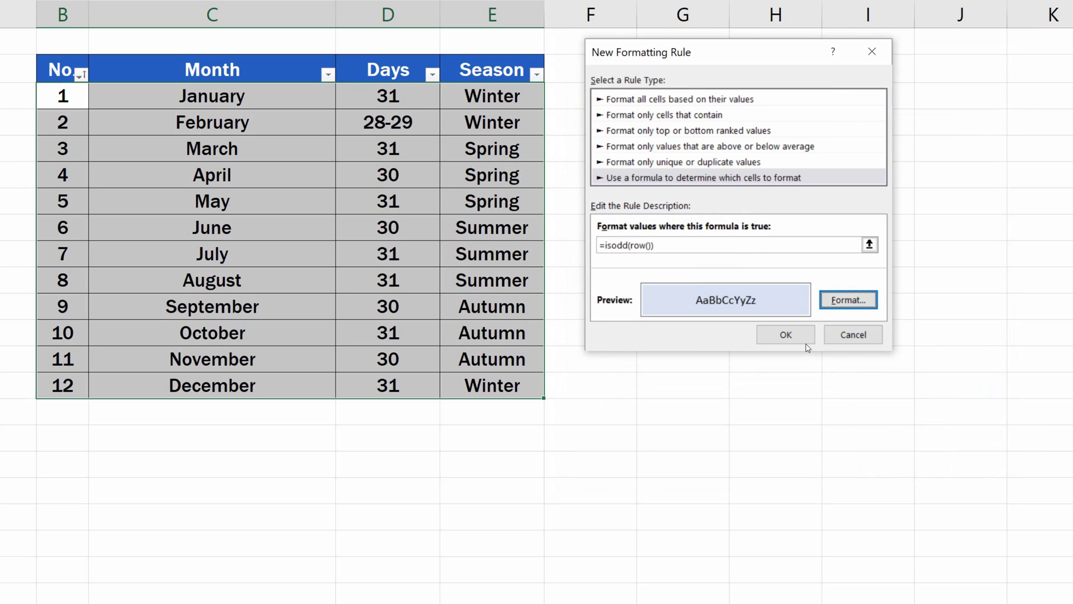
left_click(805, 339)
left_click(916, 297)
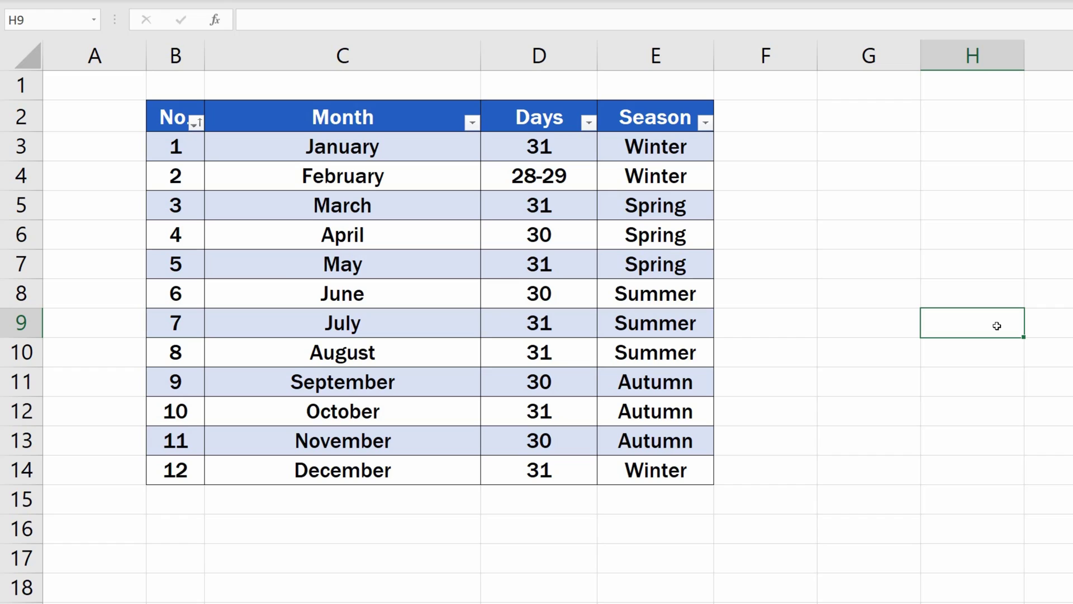
left_click(472, 122)
left_click(355, 147)
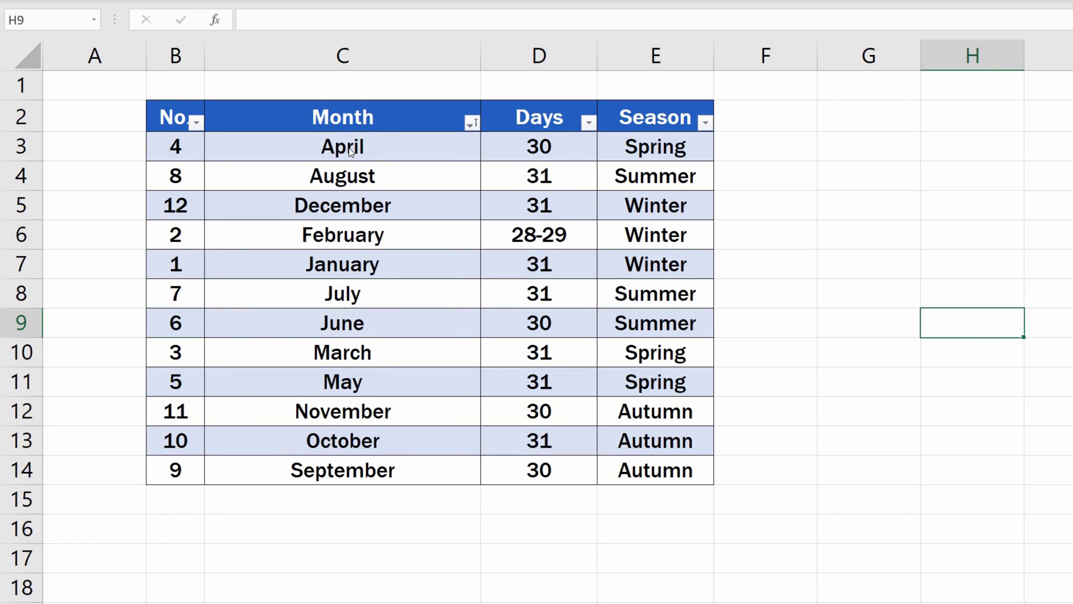
left_click(473, 123)
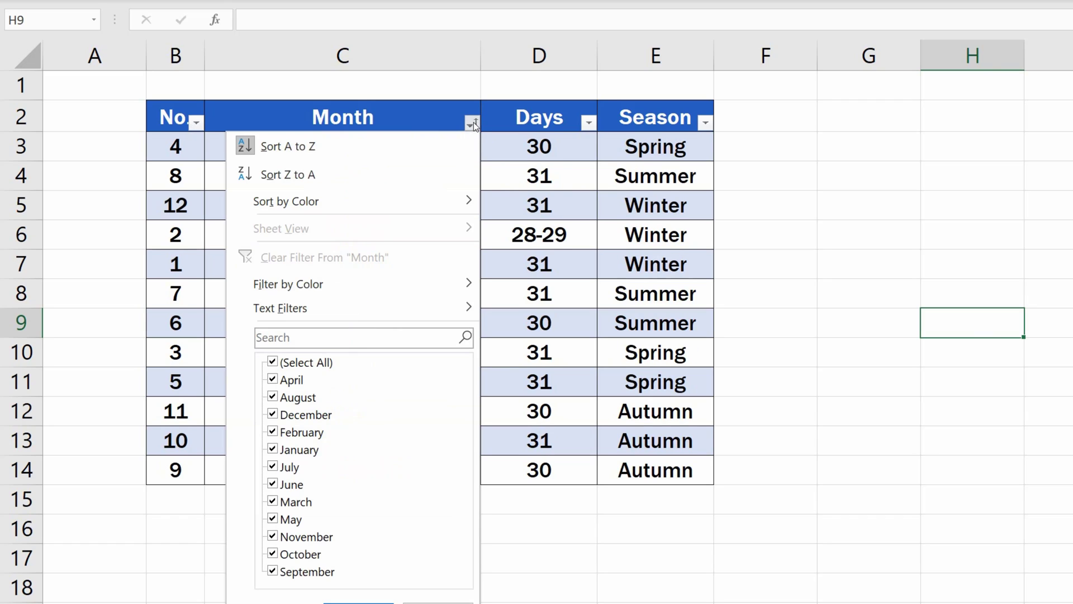
left_click(393, 169)
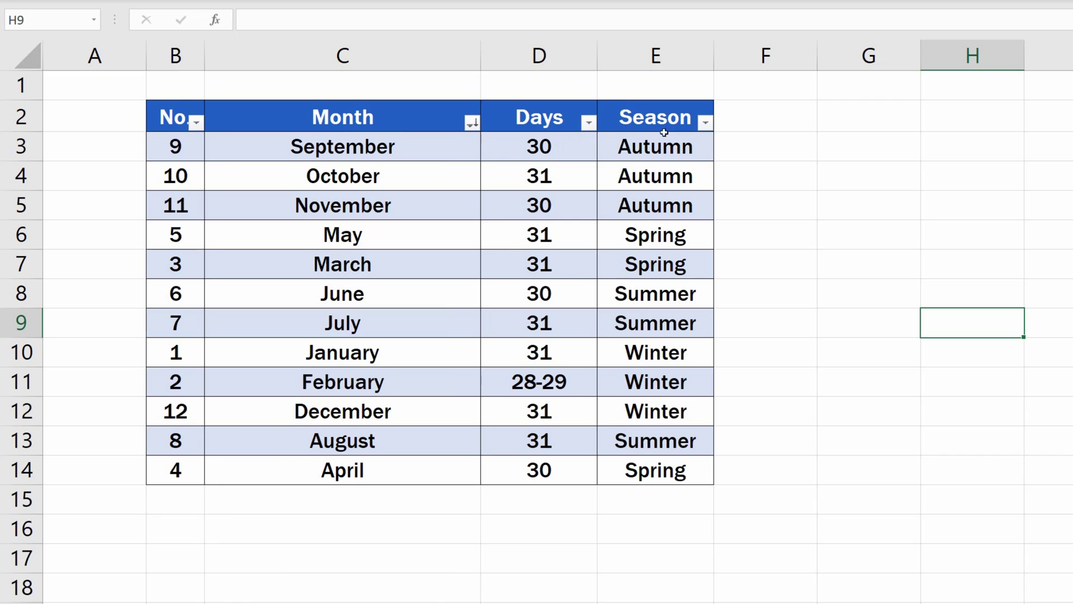
left_click(705, 123)
left_click(662, 147)
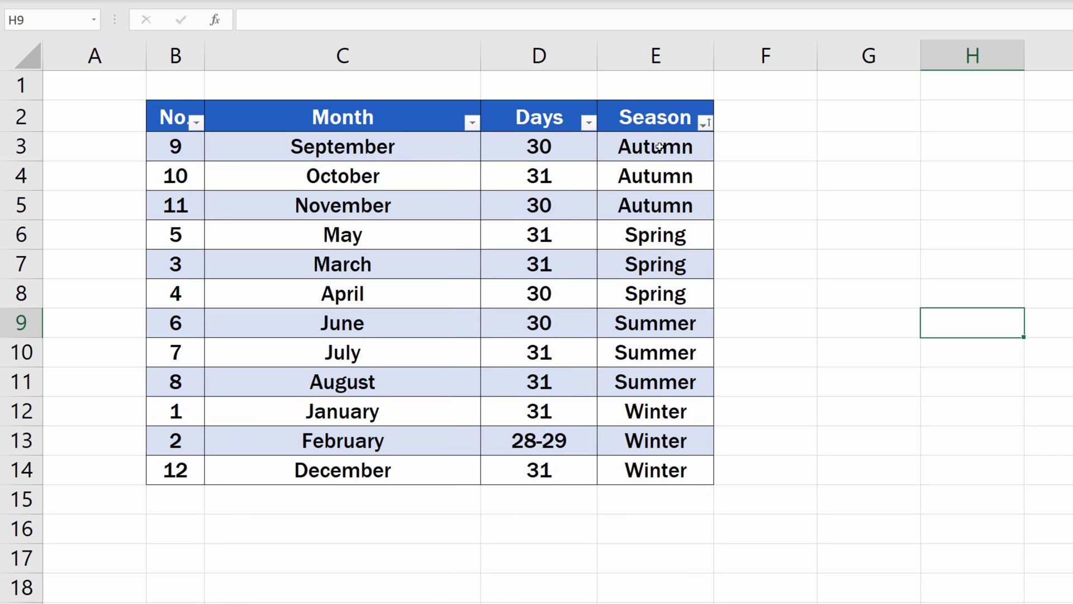
left_click(196, 123)
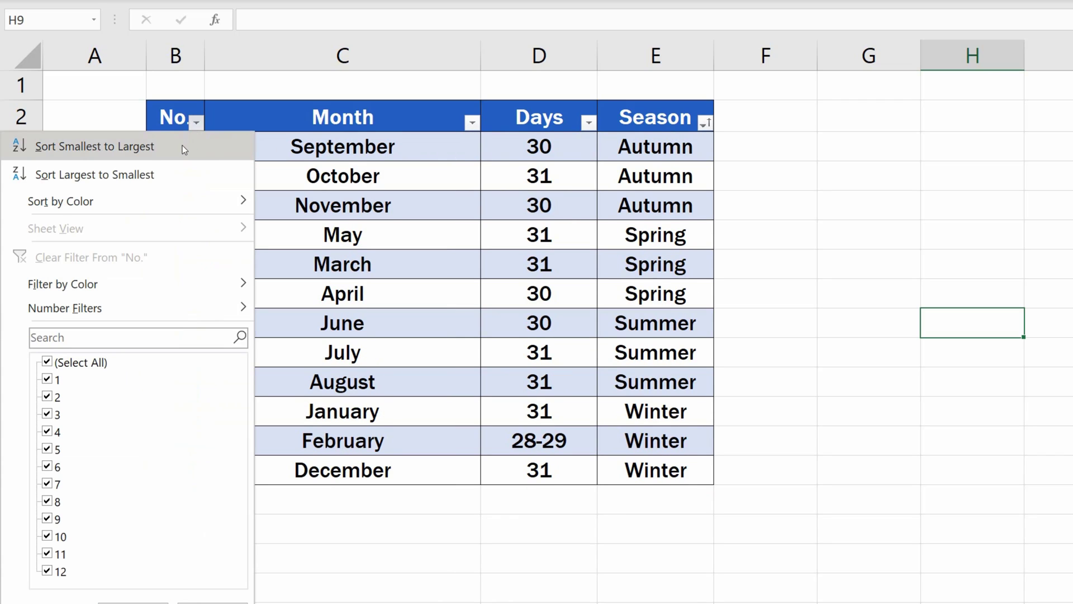
left_click(187, 174)
left_click(196, 122)
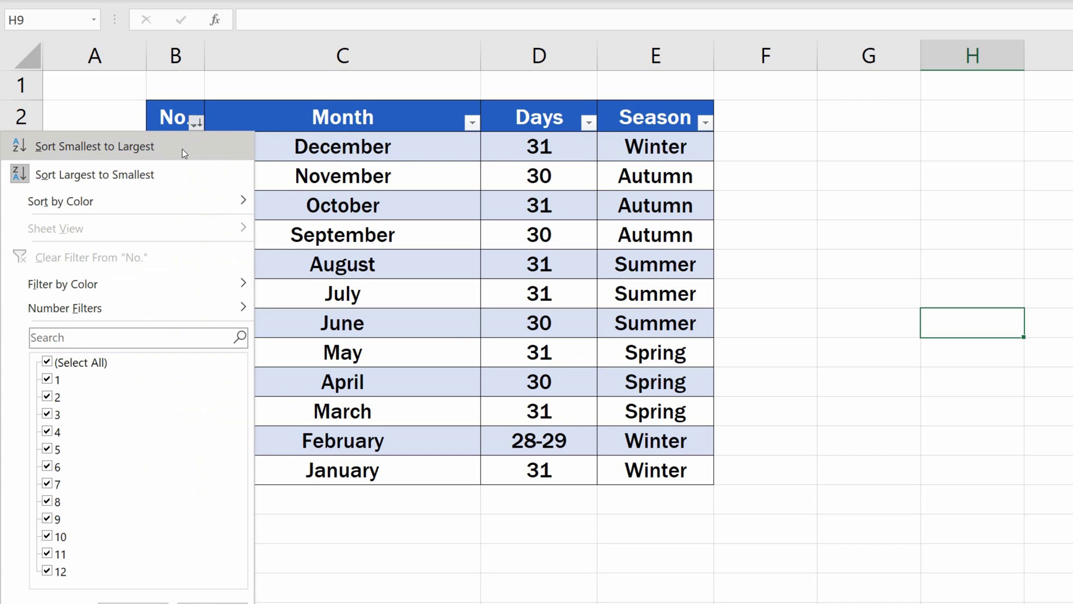
left_click(181, 150)
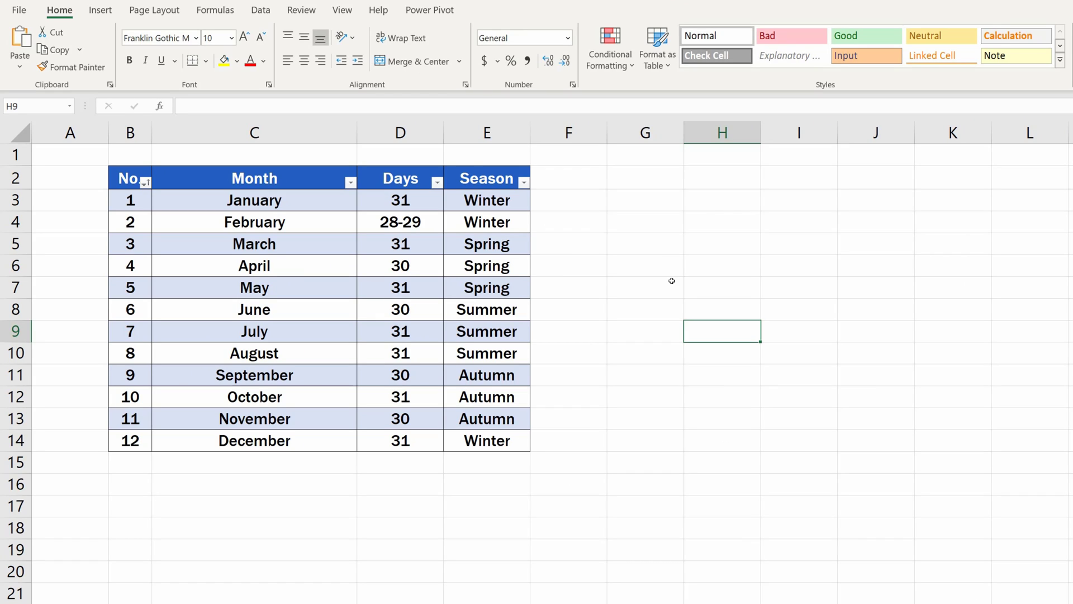
Edit the banding rule in Manage Rules, changing =ISODD(ROW()) to =ISEVEN(ROW())
left_click(360, 288)
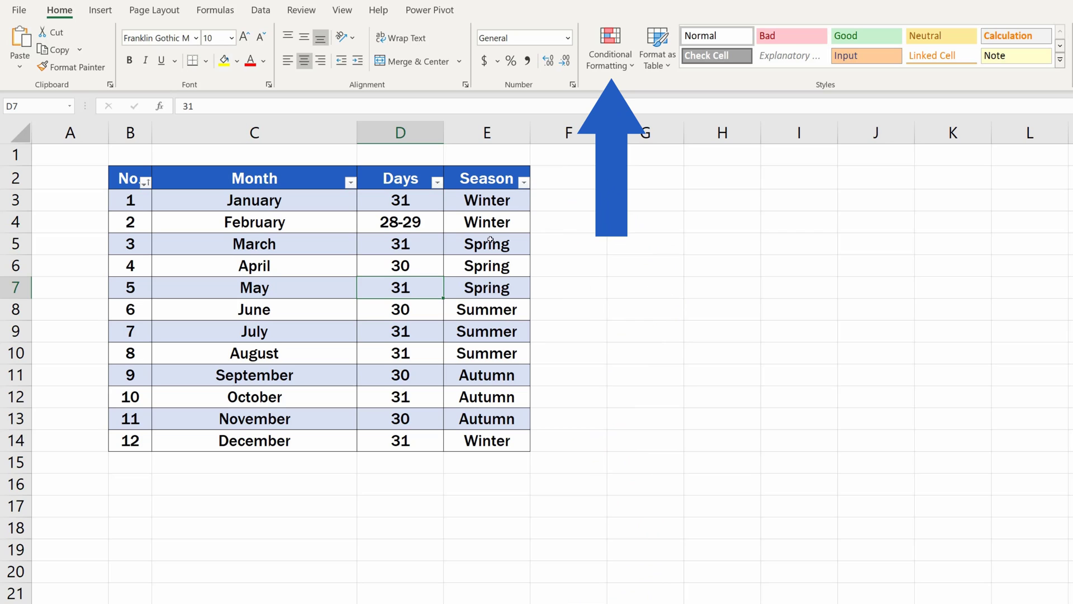
left_click(603, 69)
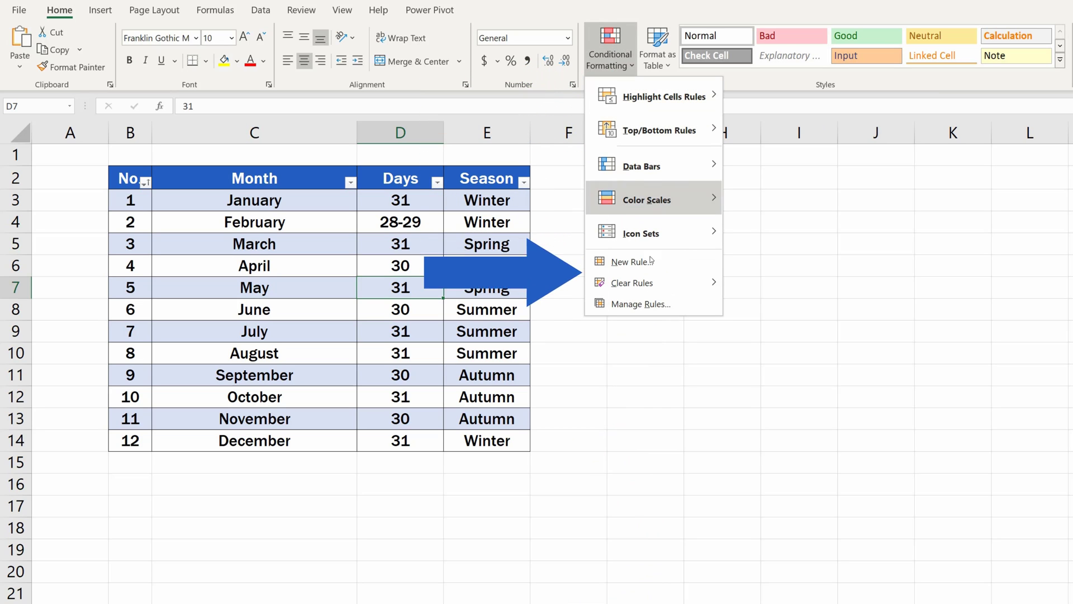
left_click(673, 304)
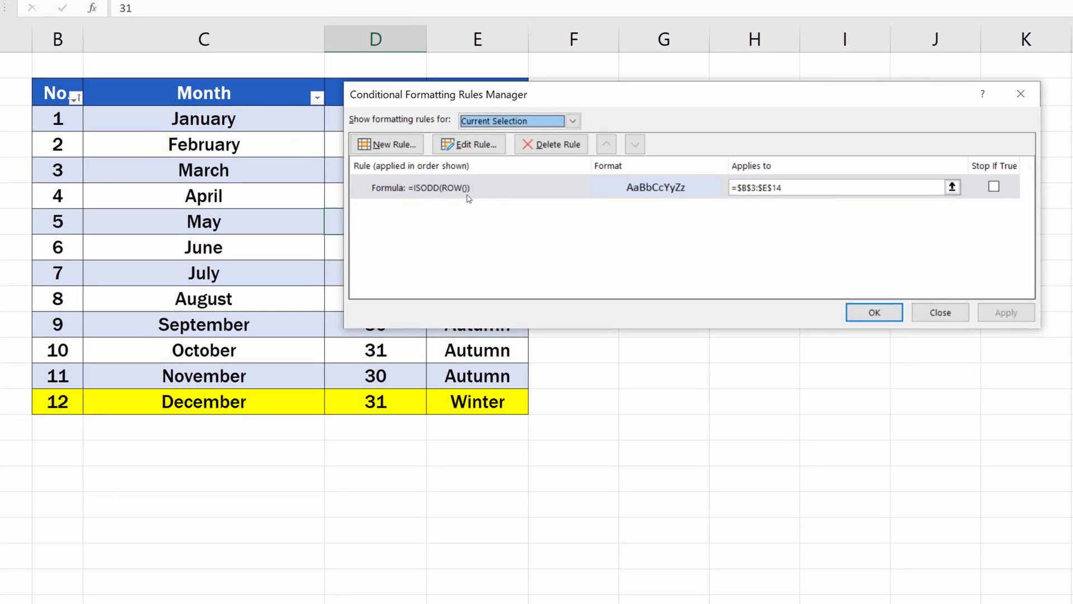
left_click(519, 182)
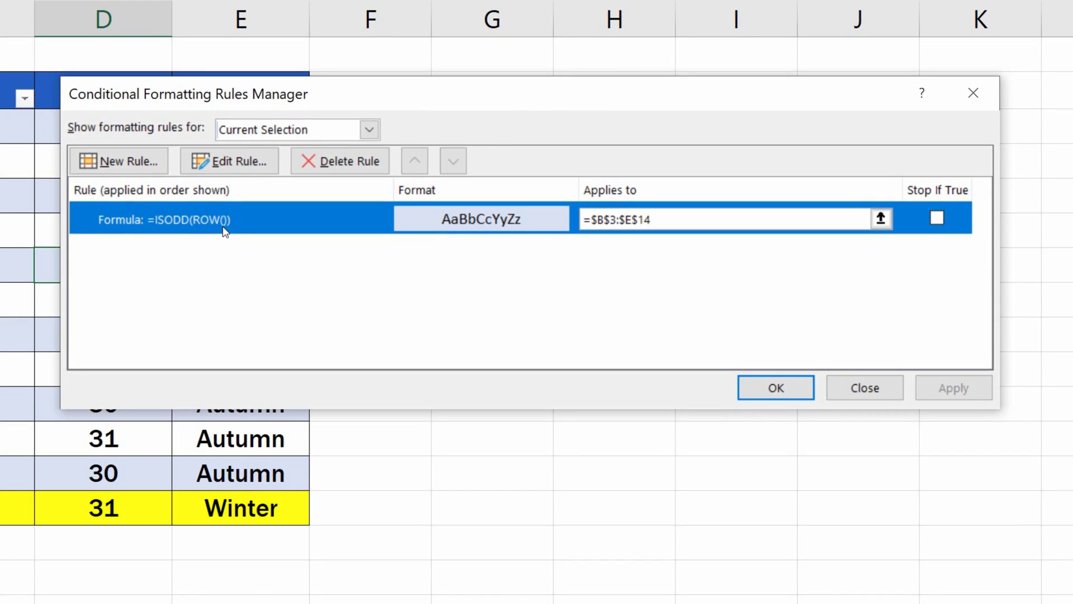
left_click(248, 162)
left_click_drag(362, 307, 384, 307)
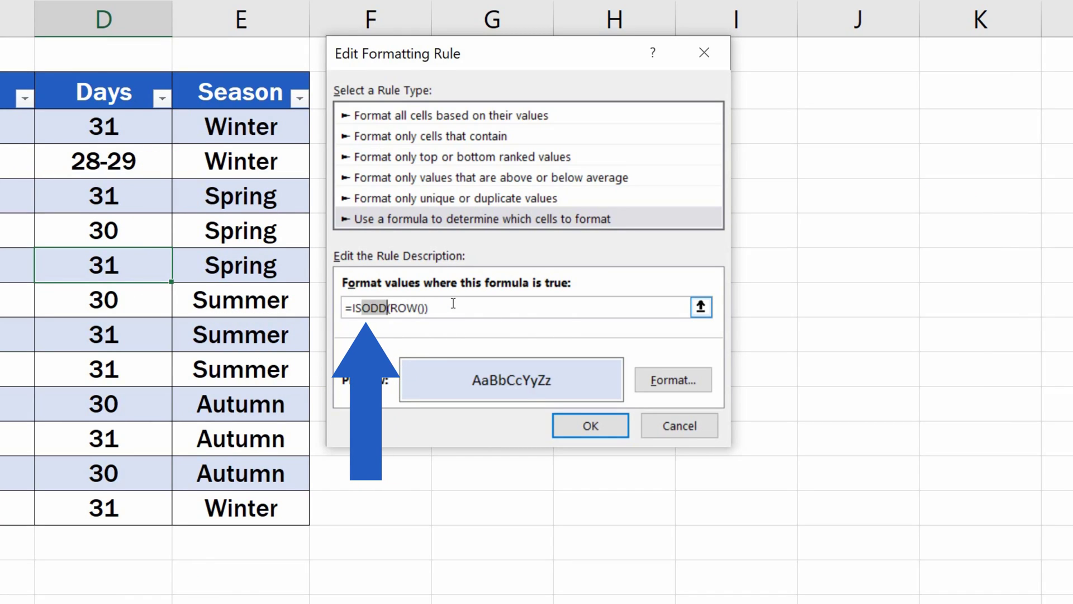
type("EVEN")
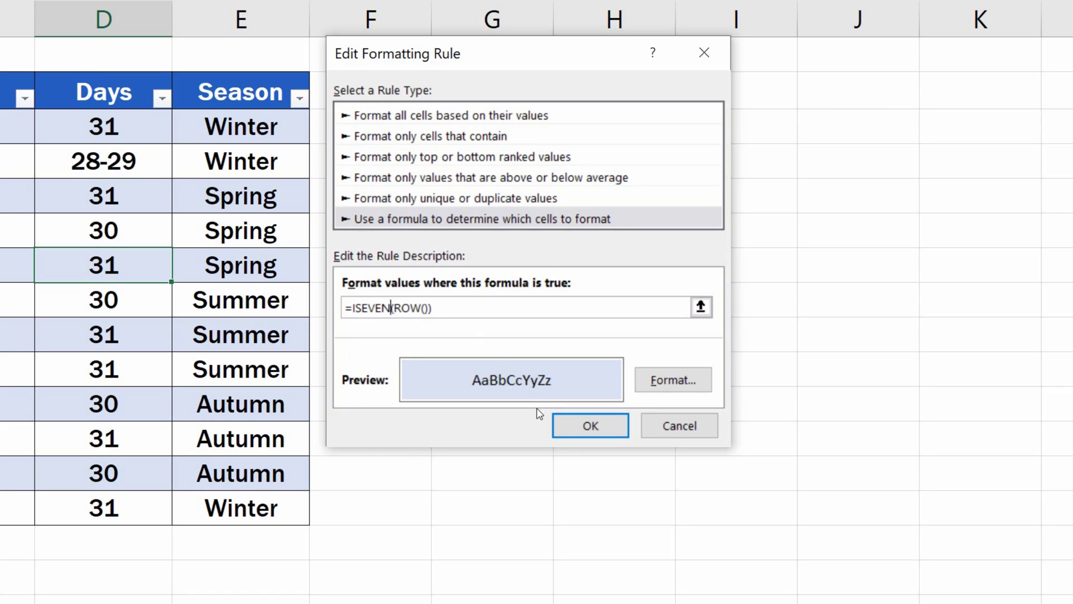
left_click(581, 425)
left_click(759, 388)
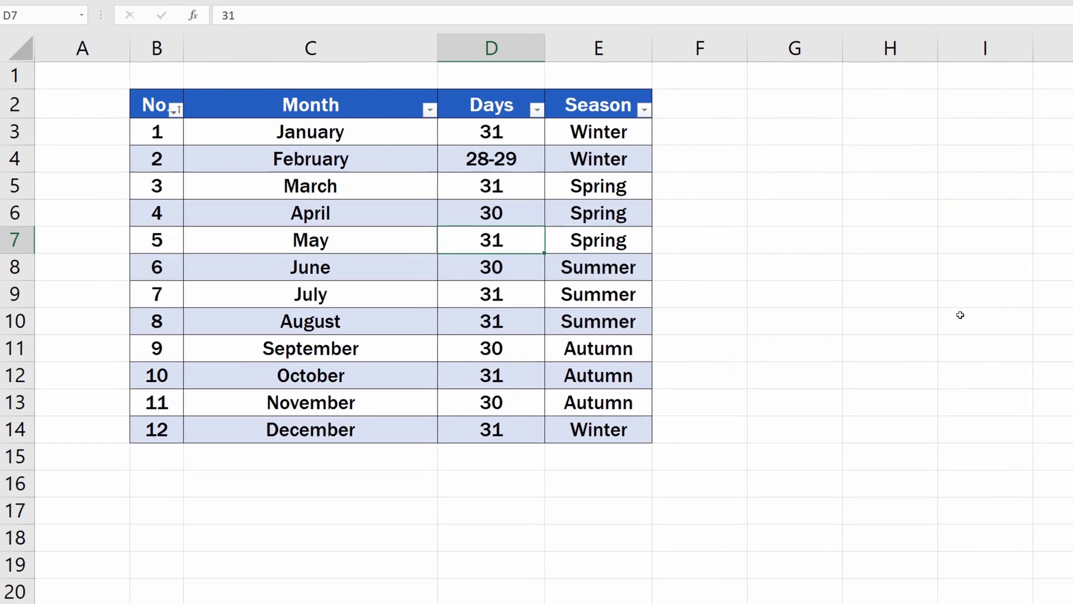
left_click(954, 310)
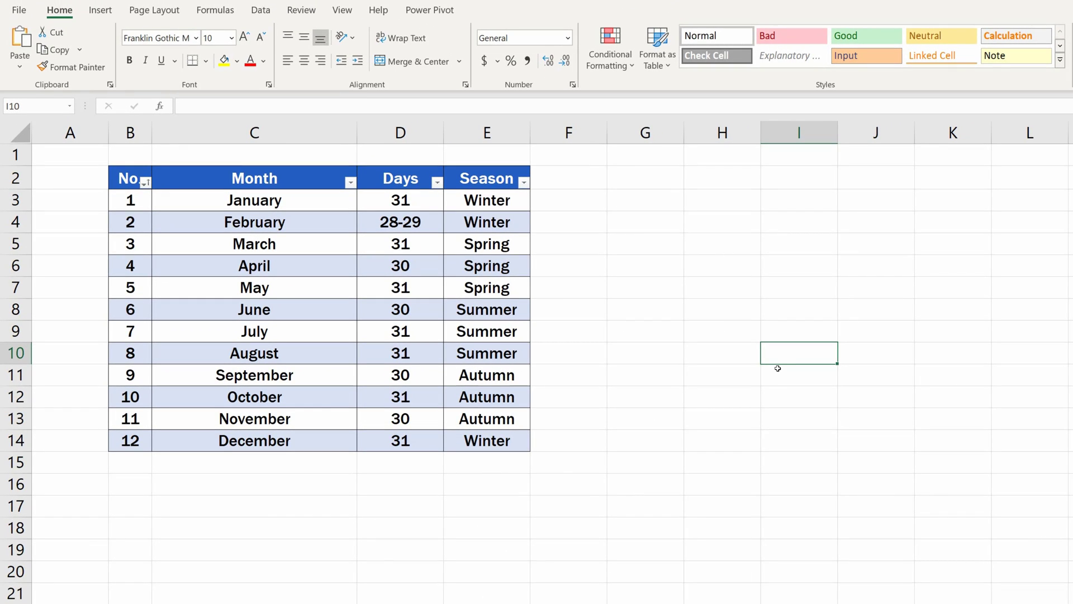
Clear the conditional formatting rules from the entire sheet, removing the light blue banding
left_click(613, 39)
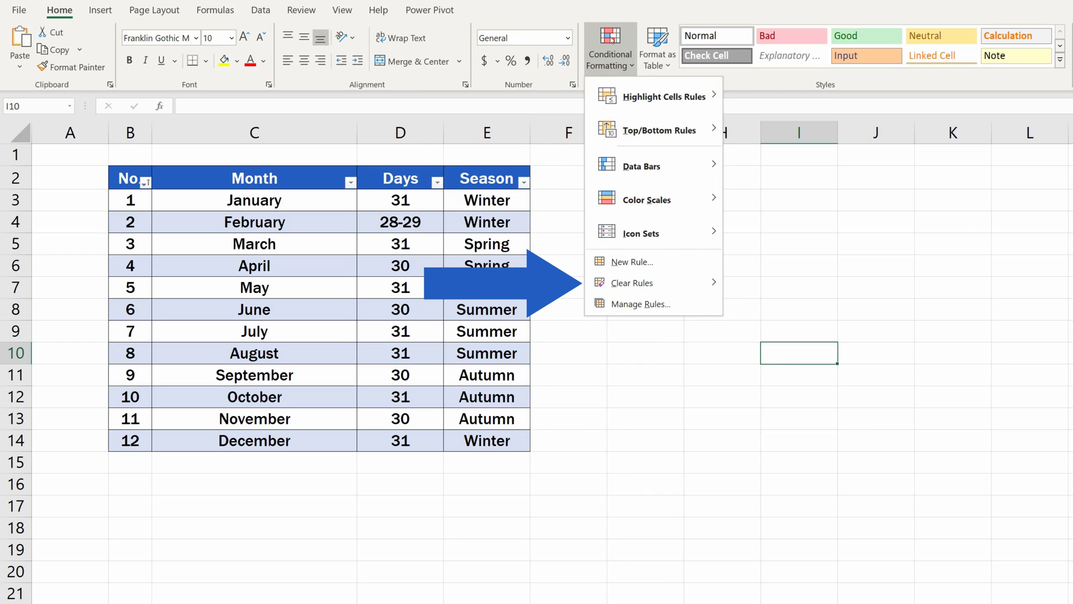
mouse_move(659, 283)
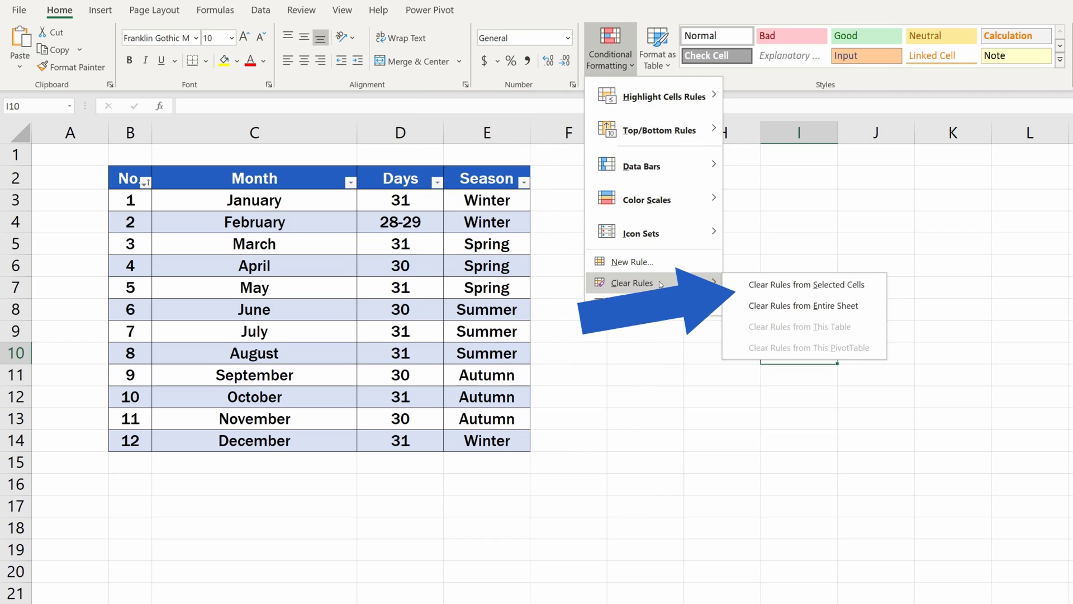
left_click(809, 307)
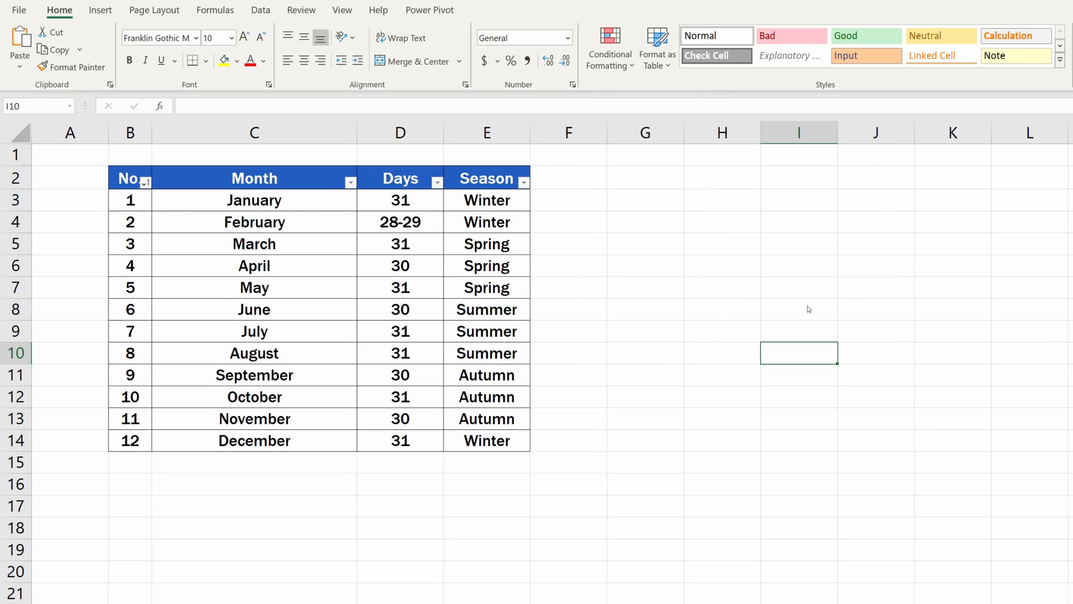